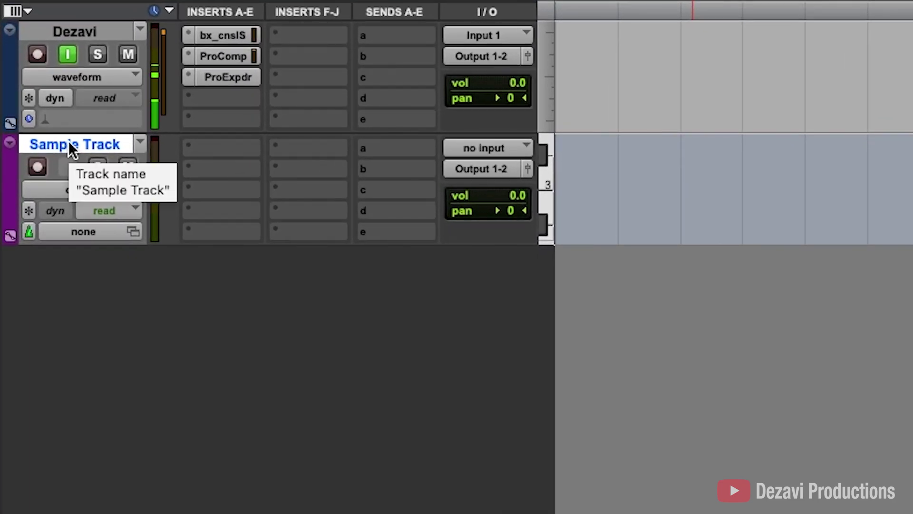
Favorite bx_console SSL 9000 J from Sample Track's Dynamics plug-ins and confirm it tops the menu.
click(232, 149)
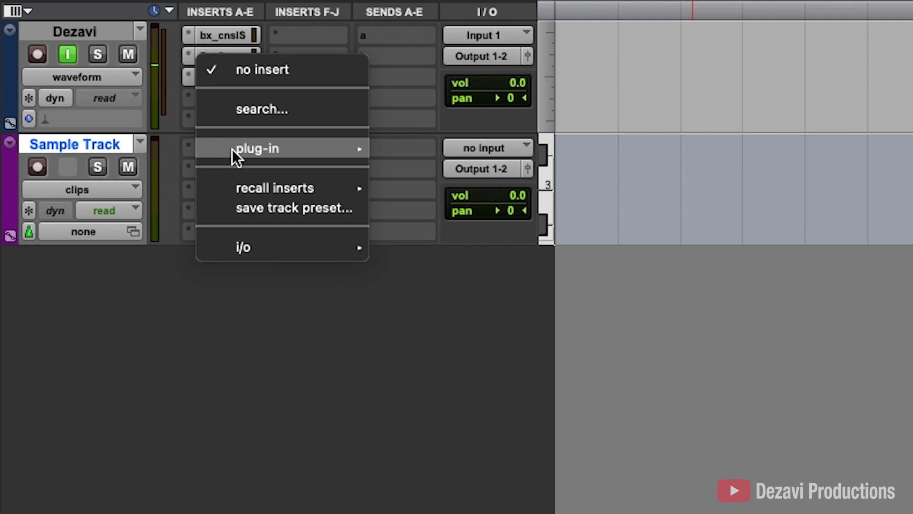
mouse_move(111, 203)
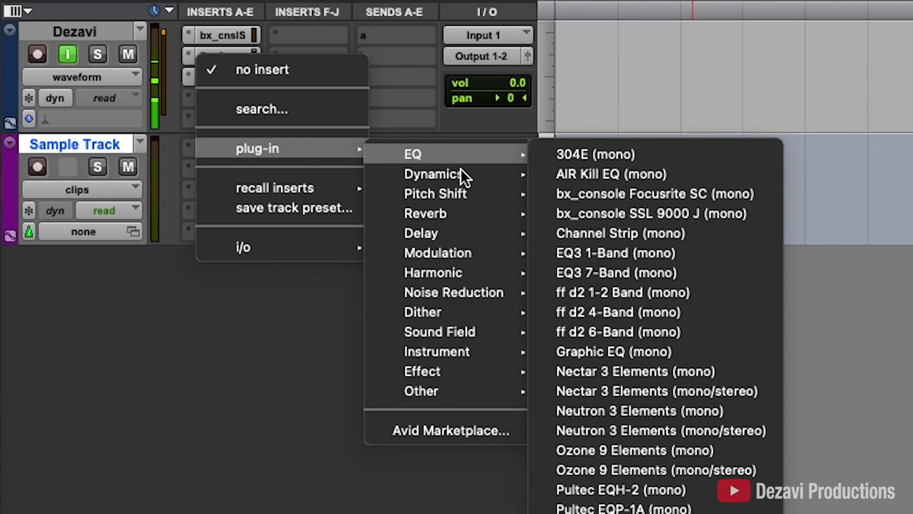
mouse_move(180, 213)
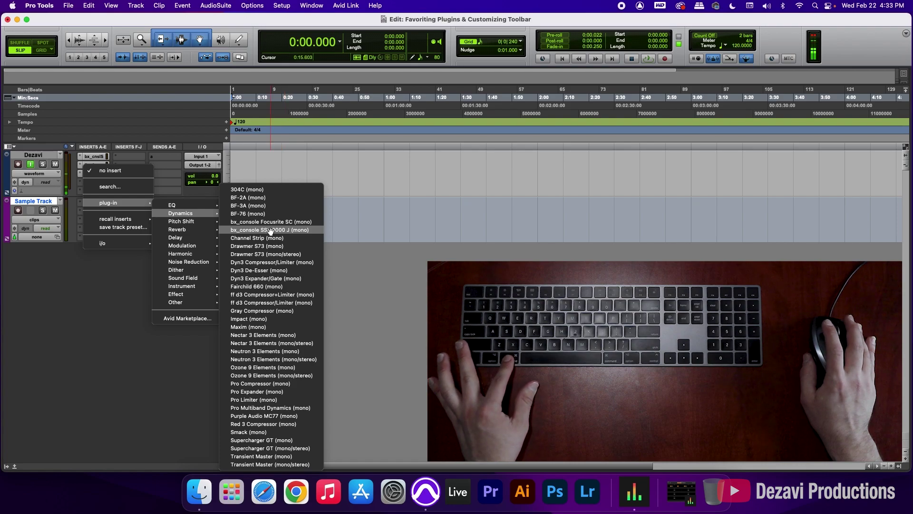
super+click(272, 229)
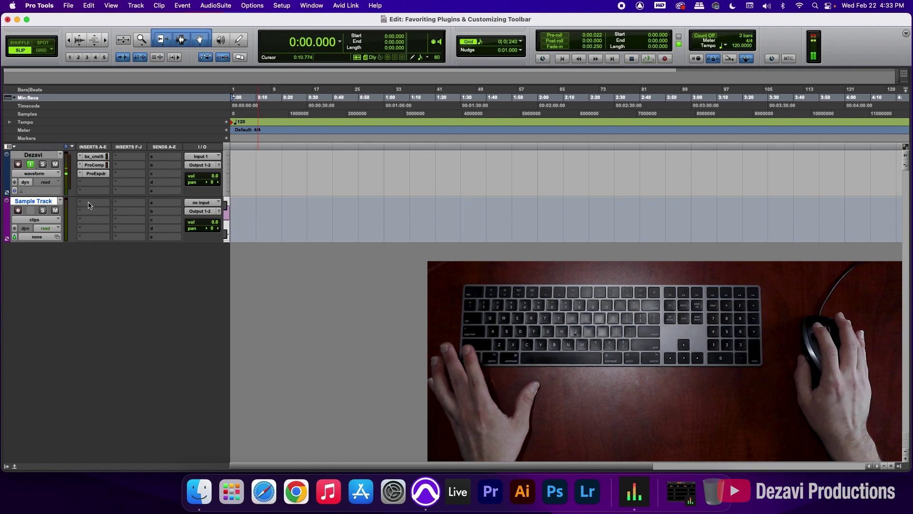
click(88, 206)
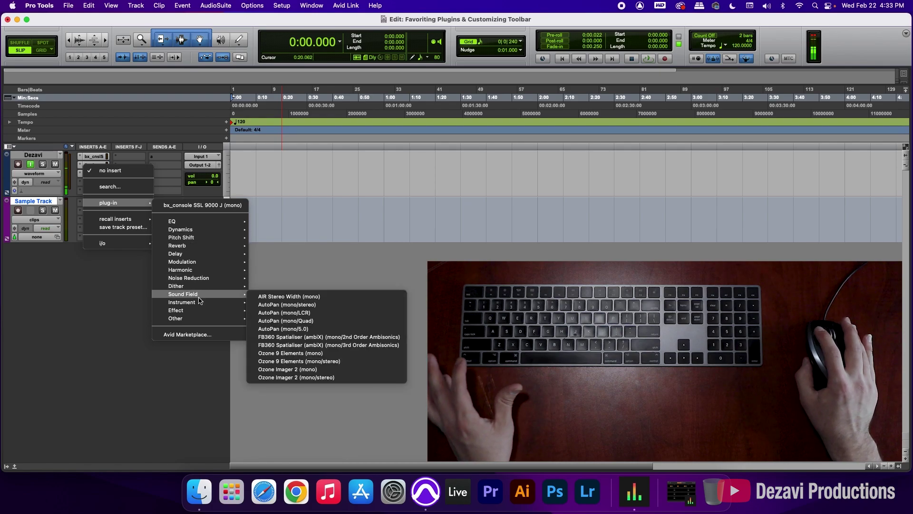
mouse_move(181, 302)
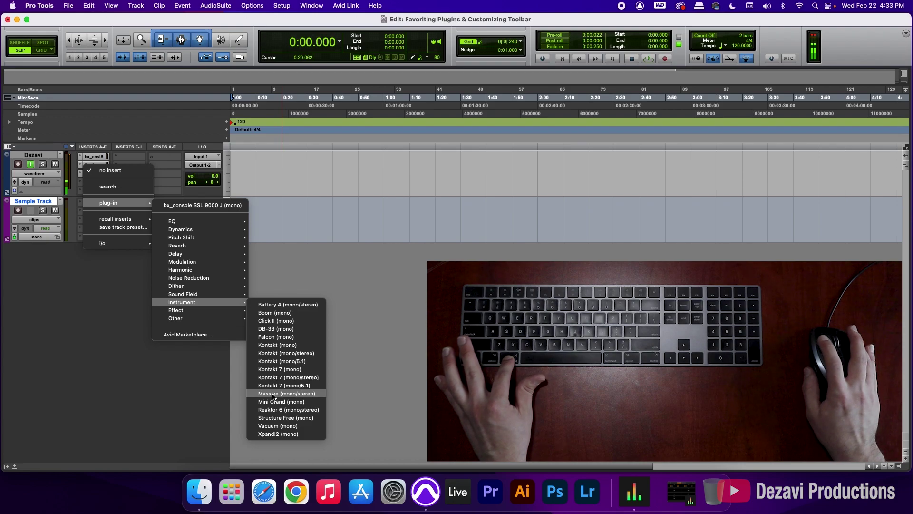
Add Massive from the Instrument plug-ins as a second favorite and check both are listed.
super+click(273, 396)
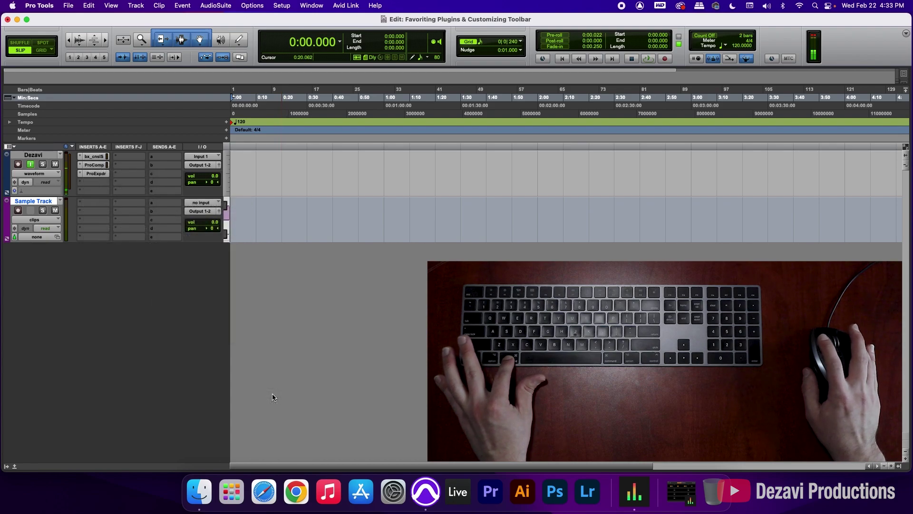
click(93, 206)
mouse_move(108, 203)
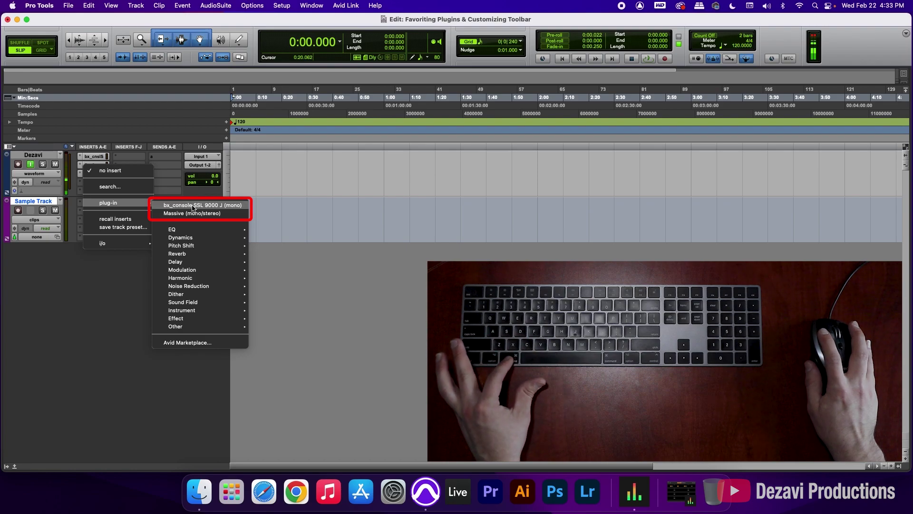
Unfavorite bx_console SSL 9000 J, confirm only Massive remains, then close the insert menu.
click(192, 207)
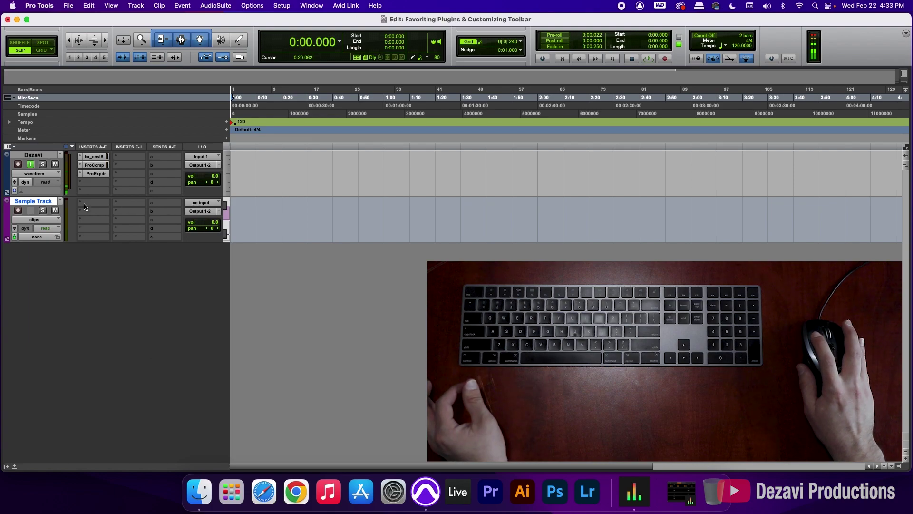
click(101, 203)
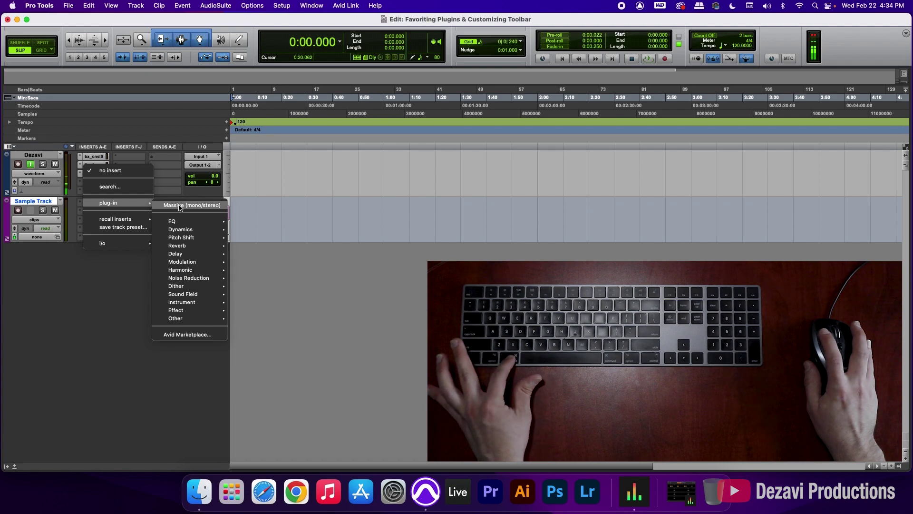
key(Escape)
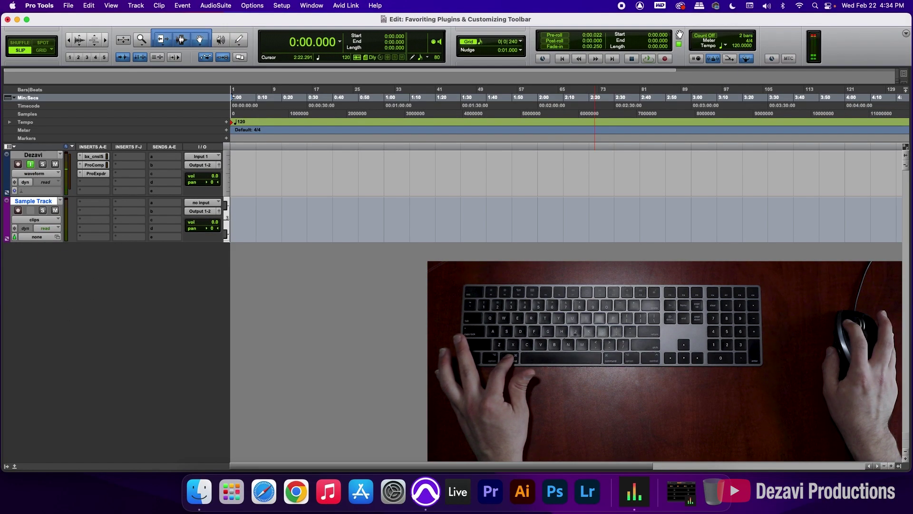
mouse_move(679, 35)
mouse_down()
mouse_move(313, 27)
mouse_move(150, 41)
mouse_move(271, 39)
mouse_move(254, 40)
mouse_up()
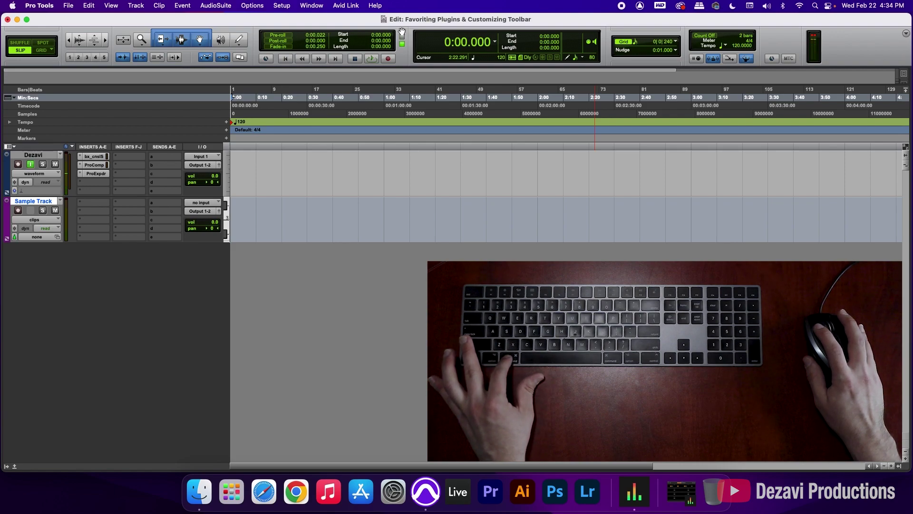
drag(404, 34, 676, 58)
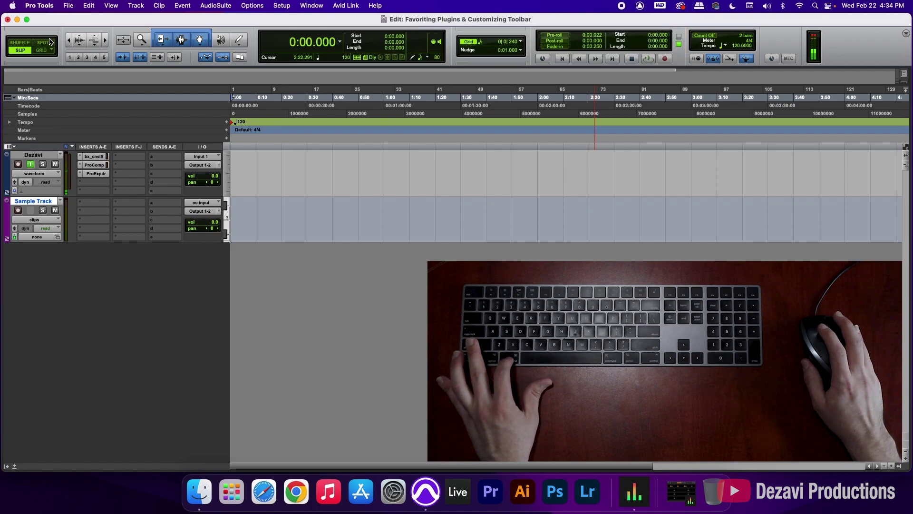
drag(52, 33, 843, 65)
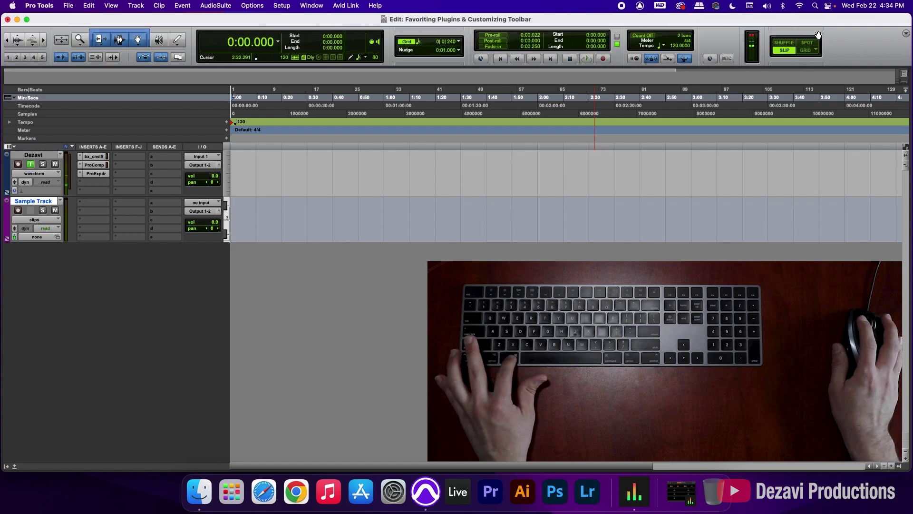
drag(819, 35, 54, 49)
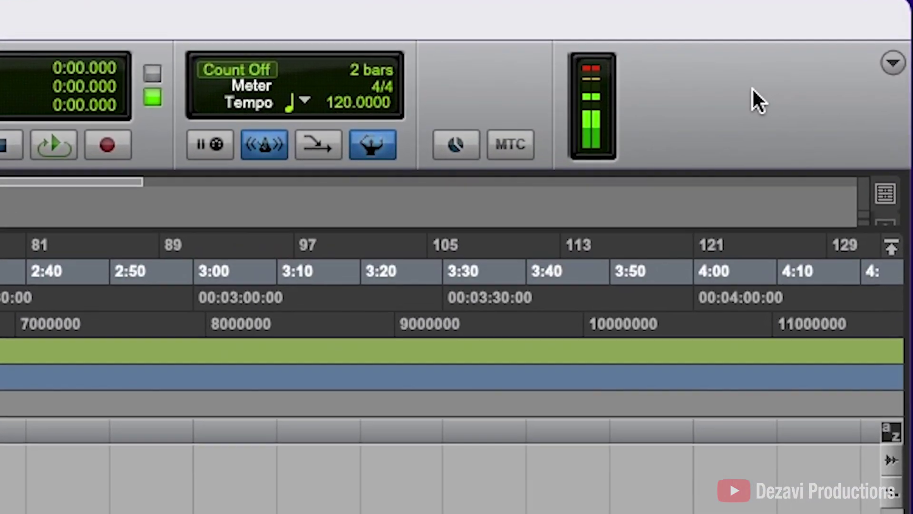
right_click(751, 88)
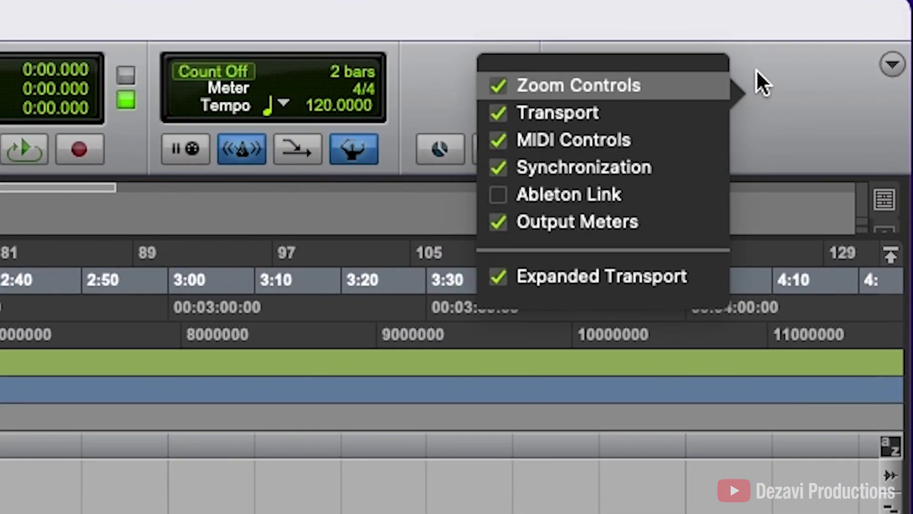
click(790, 101)
click(892, 65)
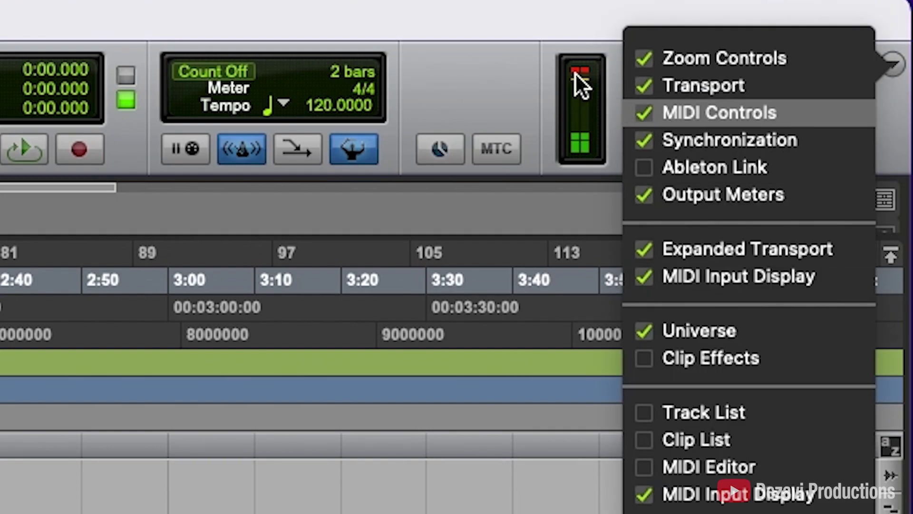
click(581, 85)
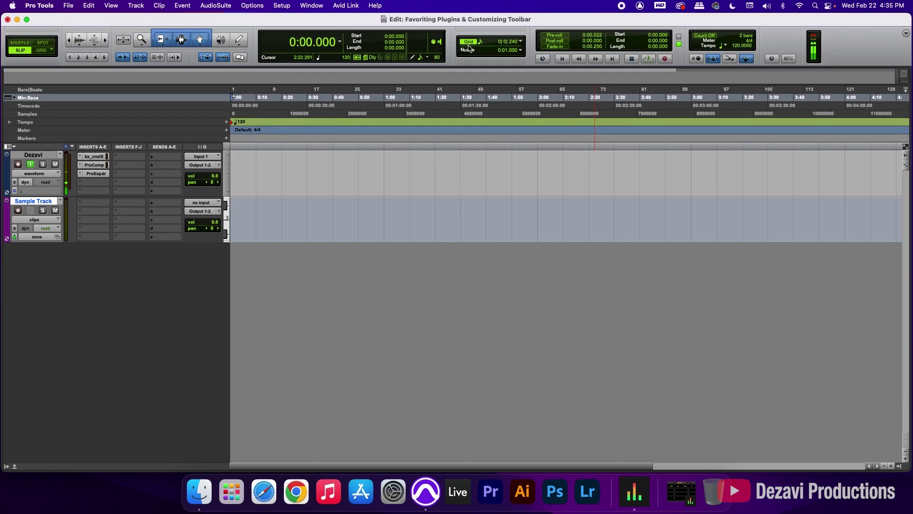